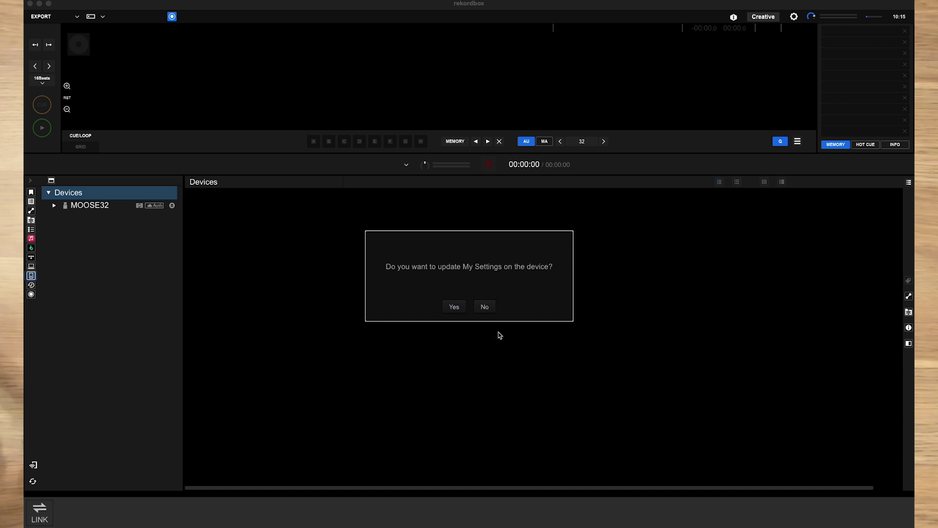
Step: Decline the My Settings update for MOOSE32 and begin authenticating the drive
click(486, 307)
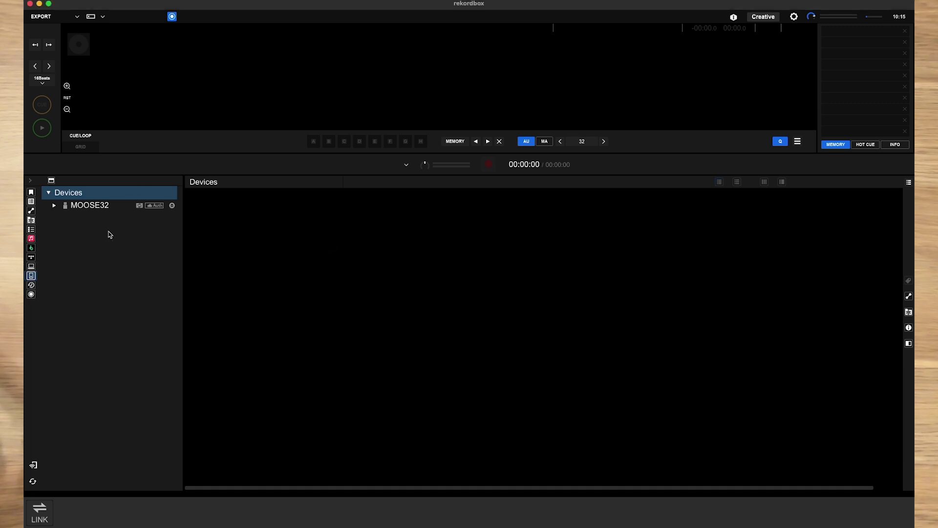
click(152, 207)
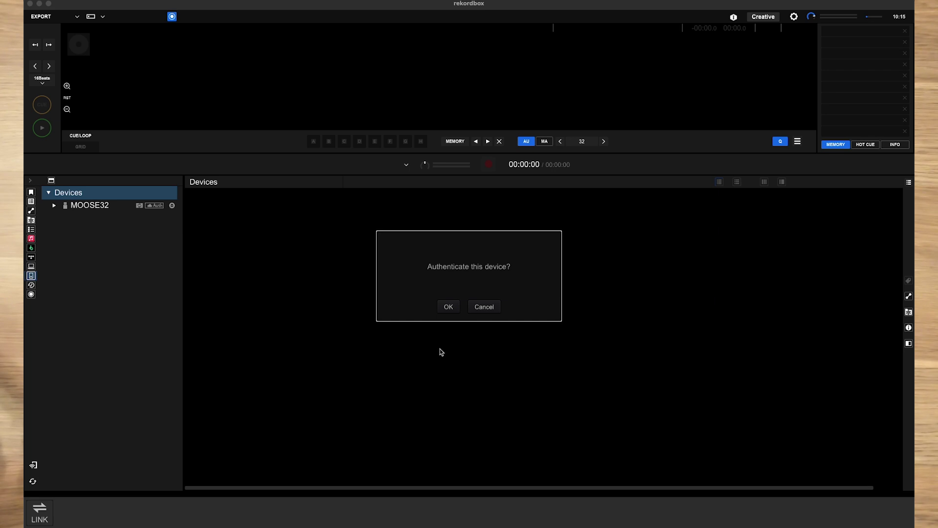
Step: Show the Cloud Library Sync settings under Preferences > CLOUD, then browse the TIDAL library
click(794, 17)
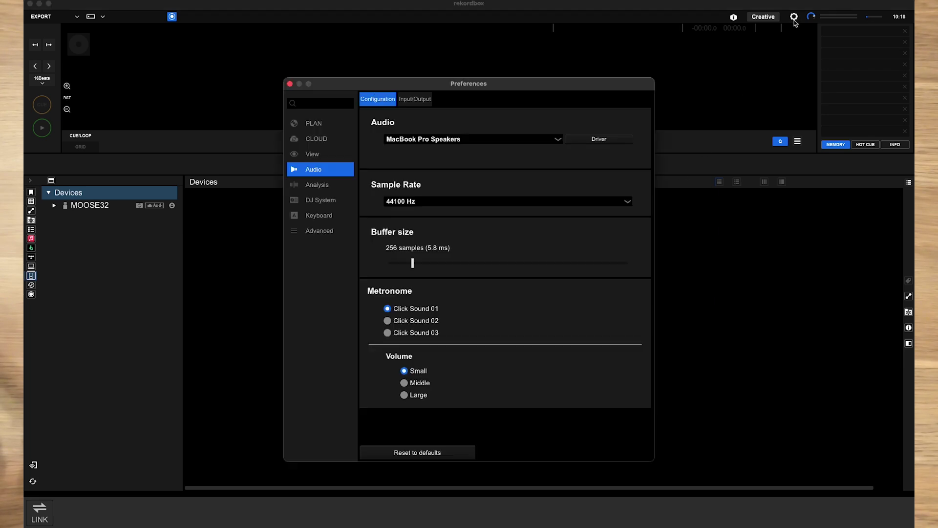
click(323, 126)
click(308, 141)
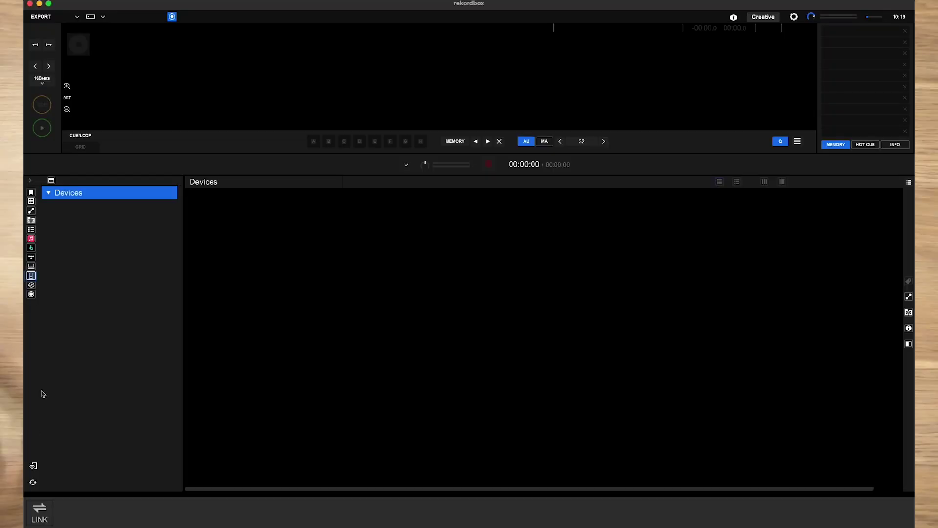
click(31, 256)
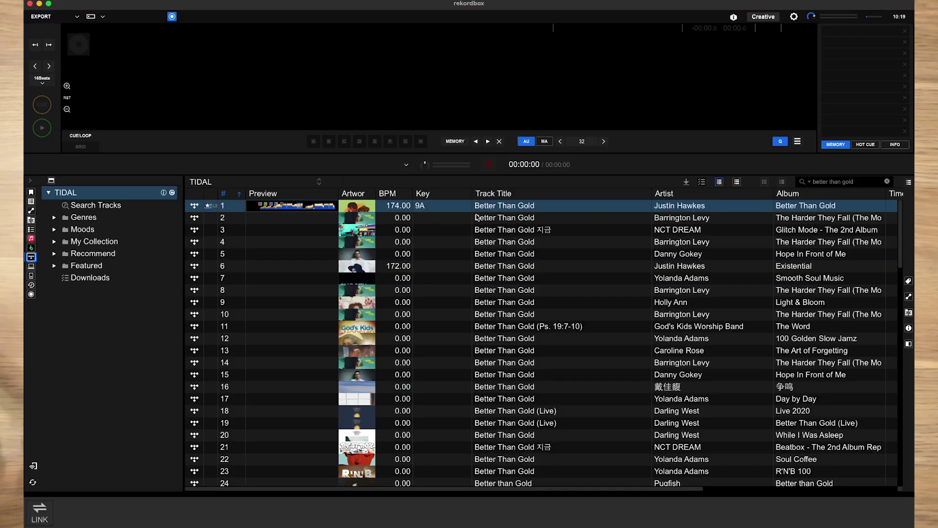
Step: Load TIDAL track Better Than Gold onto the deck and jump ahead in its waveform
drag(483, 210, 514, 108)
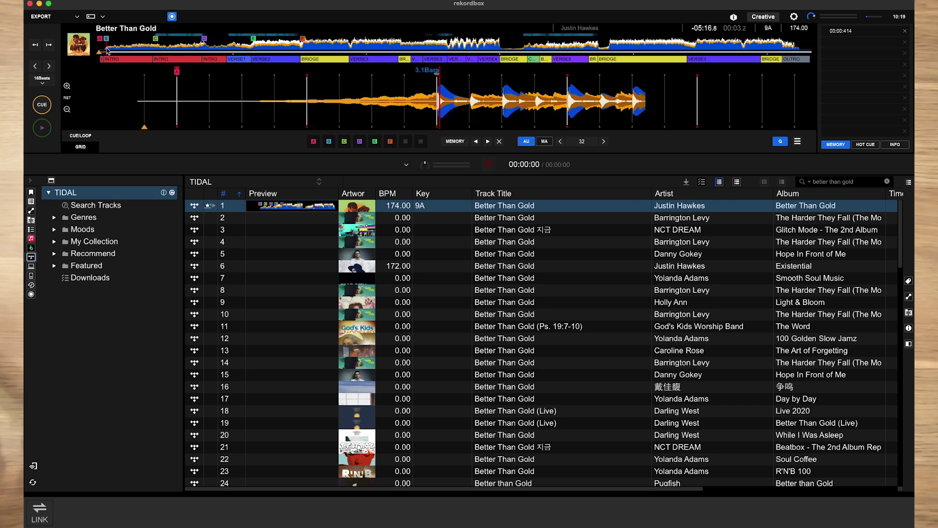
click(157, 46)
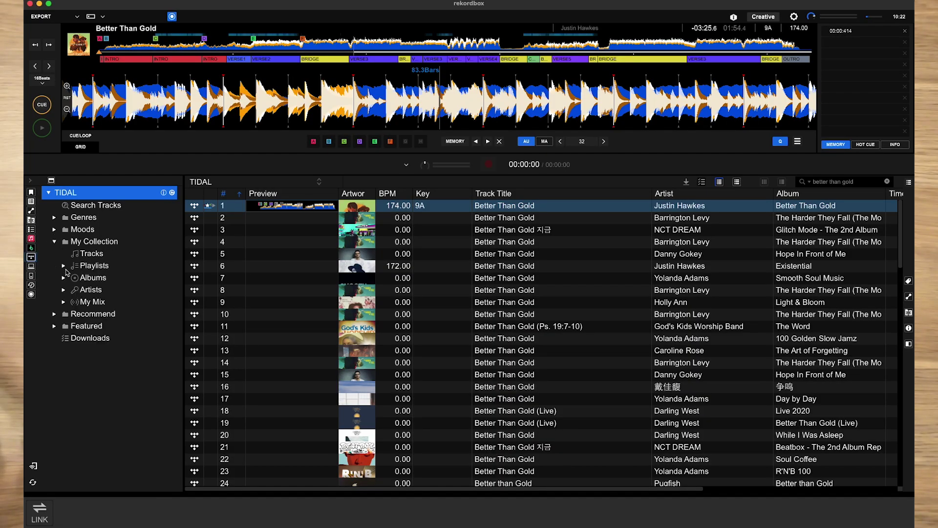
scroll(131, 336, down, 4)
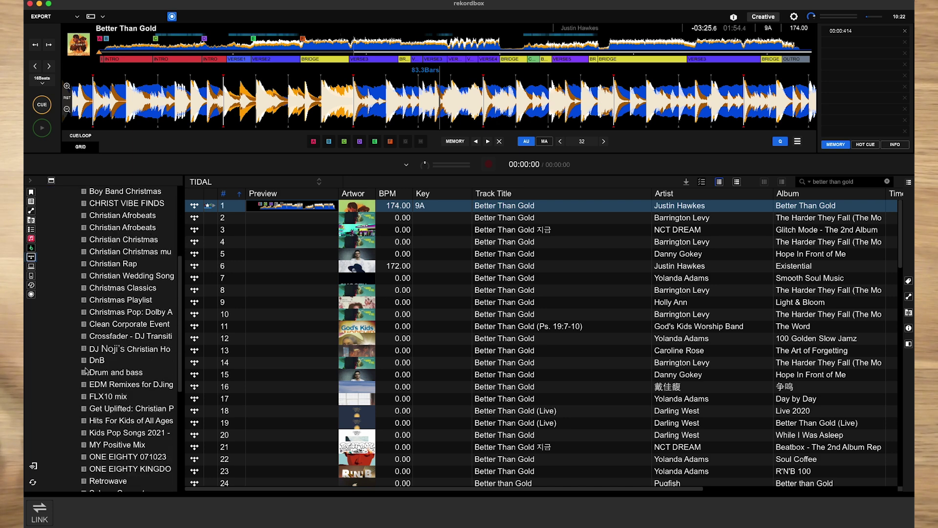
Step: Pick the DnB playlist in the TIDAL playlist tree for import
click(97, 360)
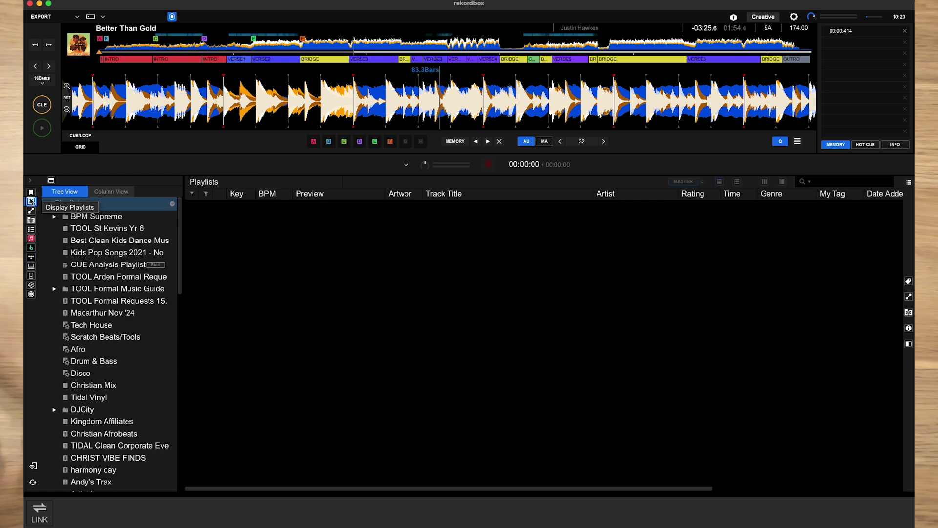
scroll(82, 350, down, 10)
scroll(96, 367, down, 10)
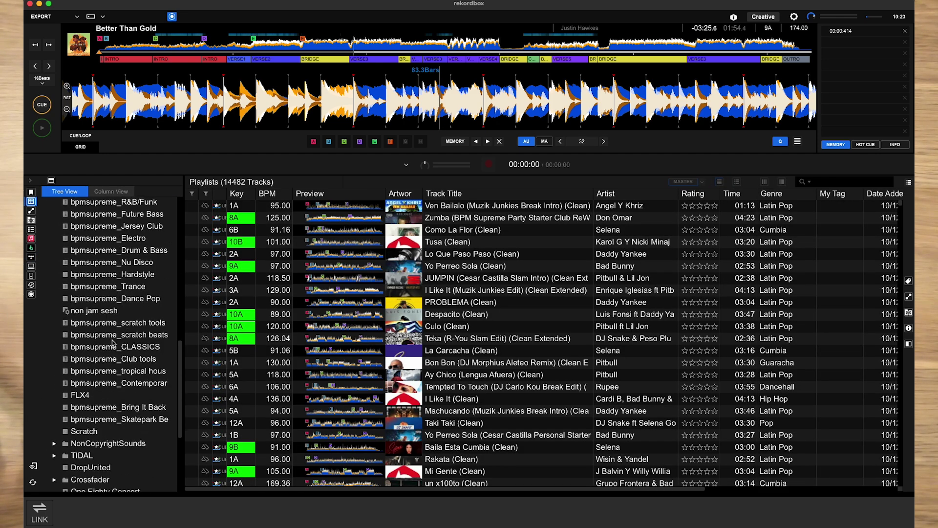
scroll(103, 410, down, 8)
Step: Open the imported 201-track DnB playlist at the bottom of the Playlists tree
click(78, 484)
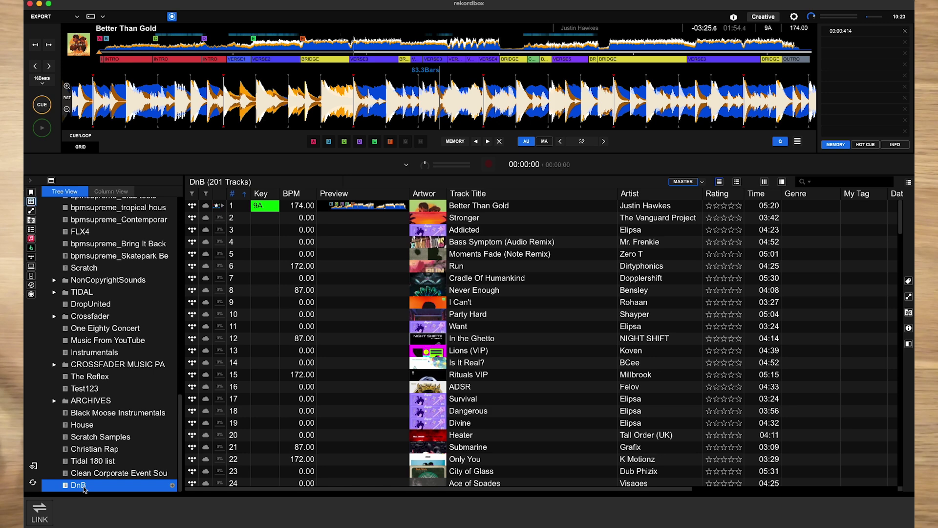